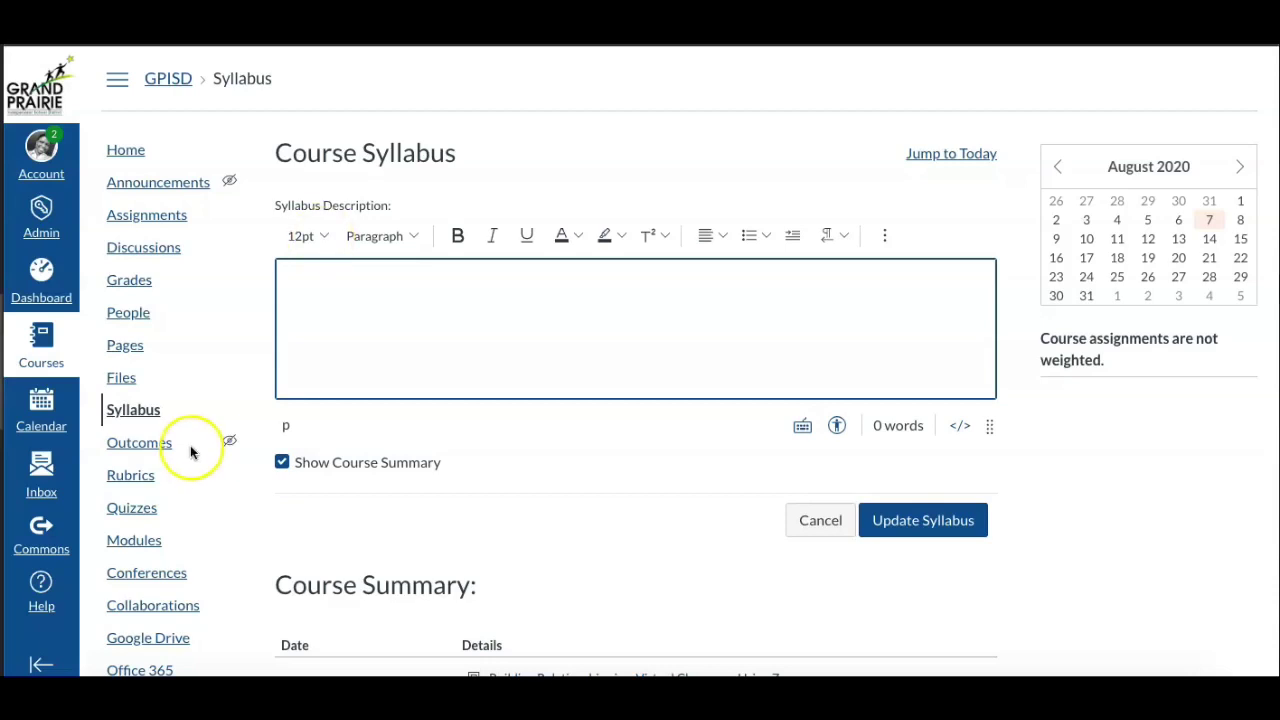
- In the empty syllabus description, start a document upload from the computer via Documents
{"action": "left_click", "coordinate": [297, 291]}
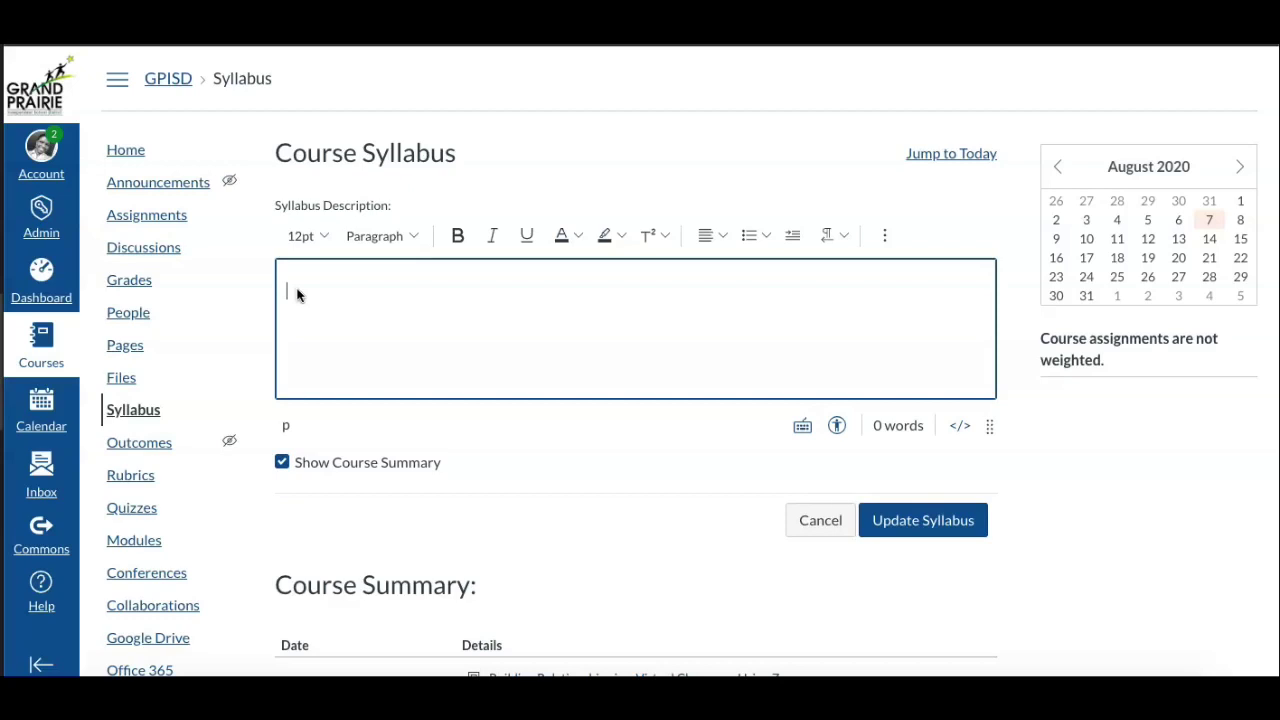
{"action": "left_click", "coordinate": [308, 295]}
{"action": "left_click", "coordinate": [886, 244]}
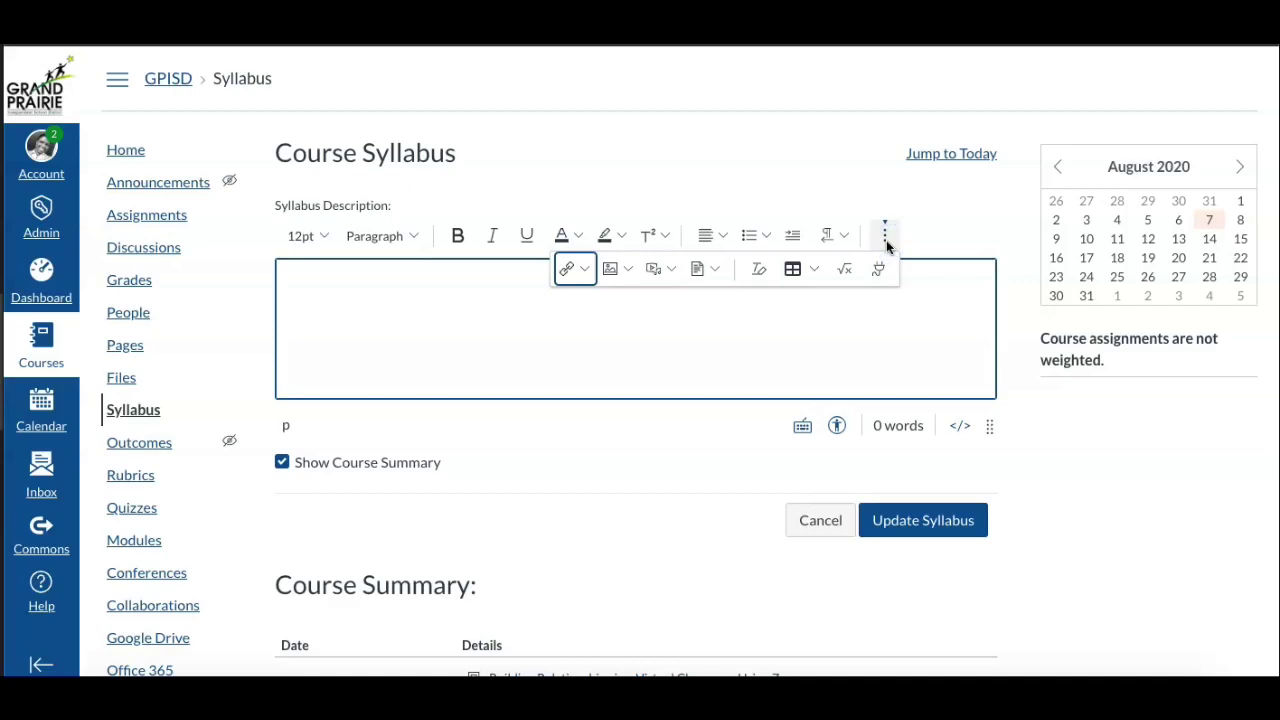
{"action": "left_click", "coordinate": [711, 271]}
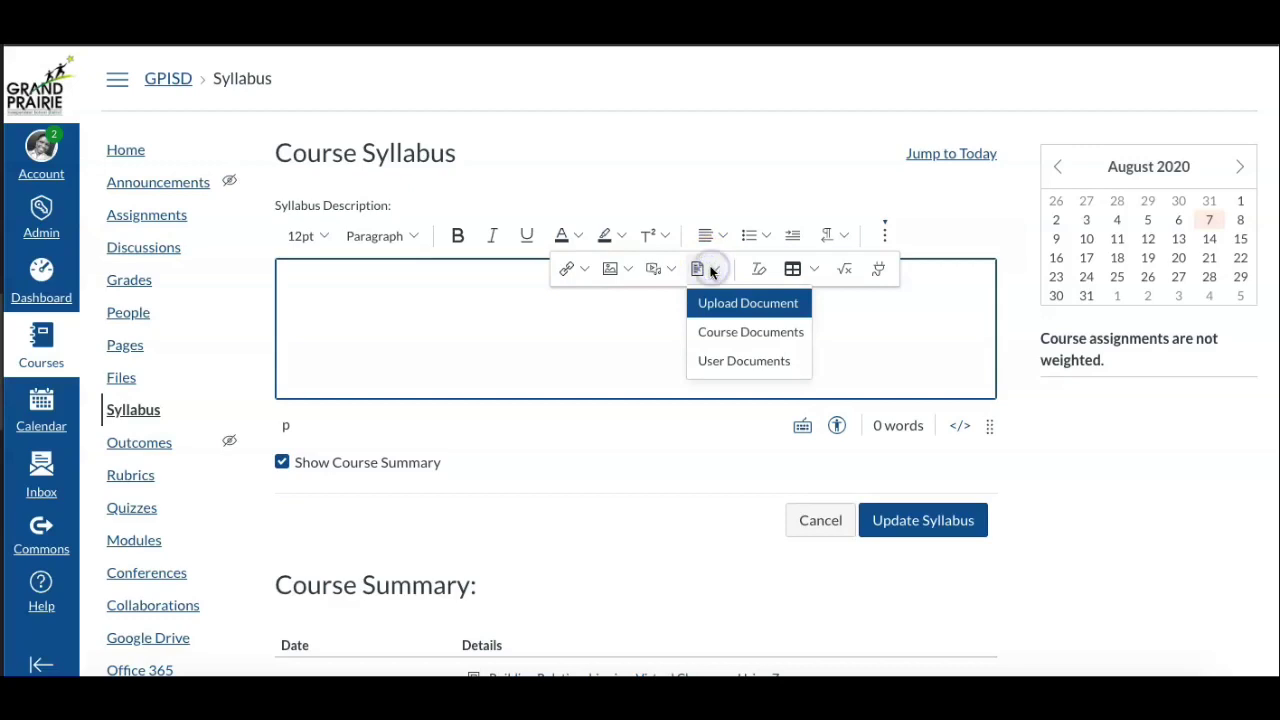
{"action": "left_click", "coordinate": [753, 305]}
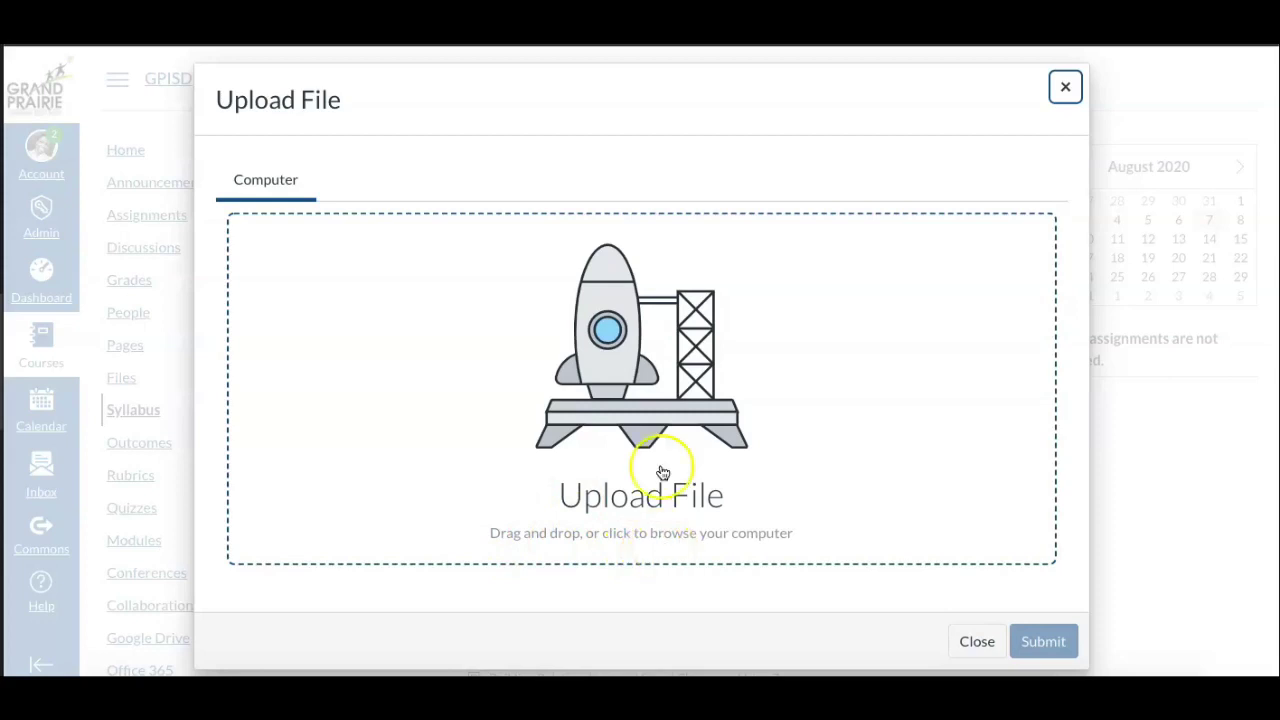
- Upload the (Pages) Syllabus Template PDF and insert it as a link in the description
{"action": "left_click", "coordinate": [660, 375]}
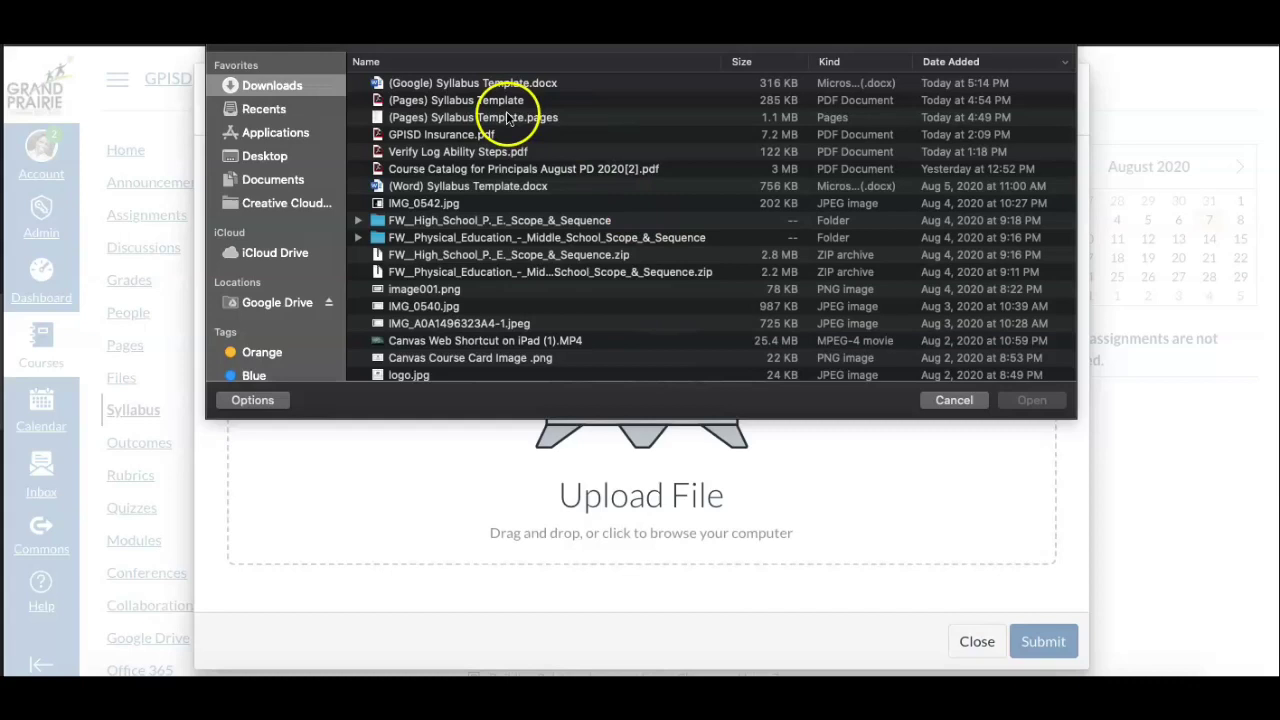
{"action": "double_click", "coordinate": [508, 101]}
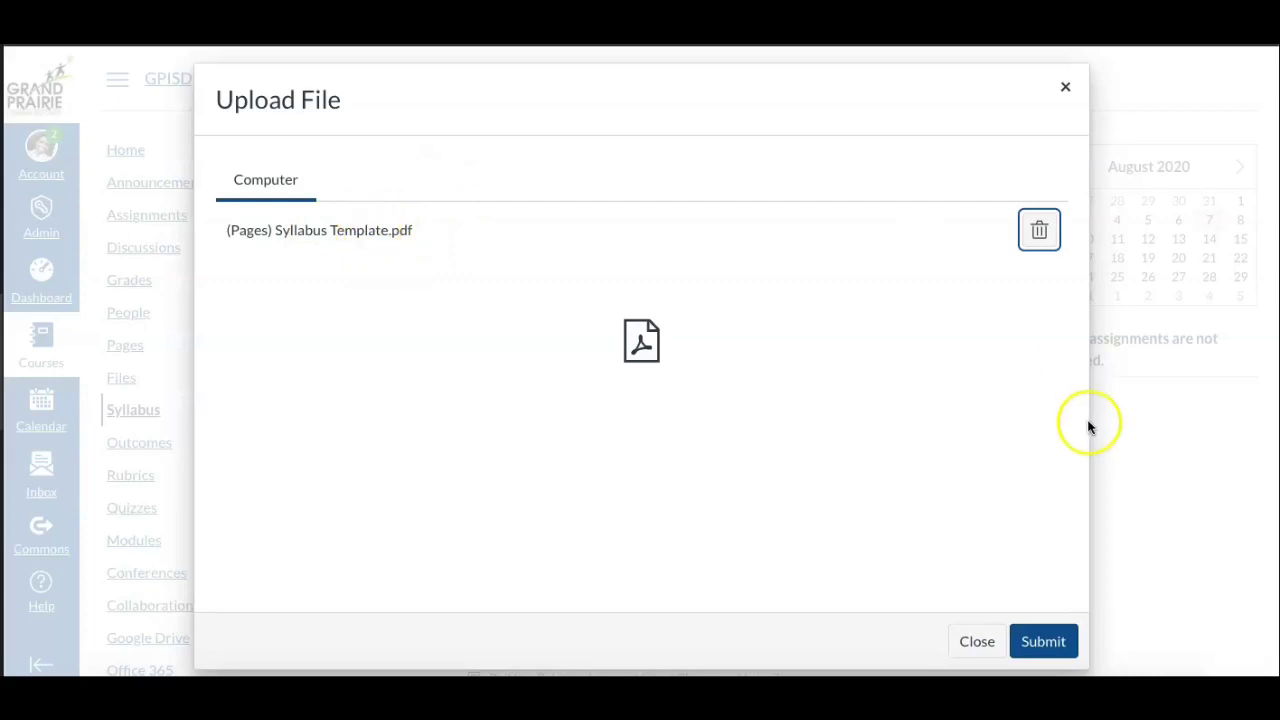
{"action": "left_click", "coordinate": [1042, 645]}
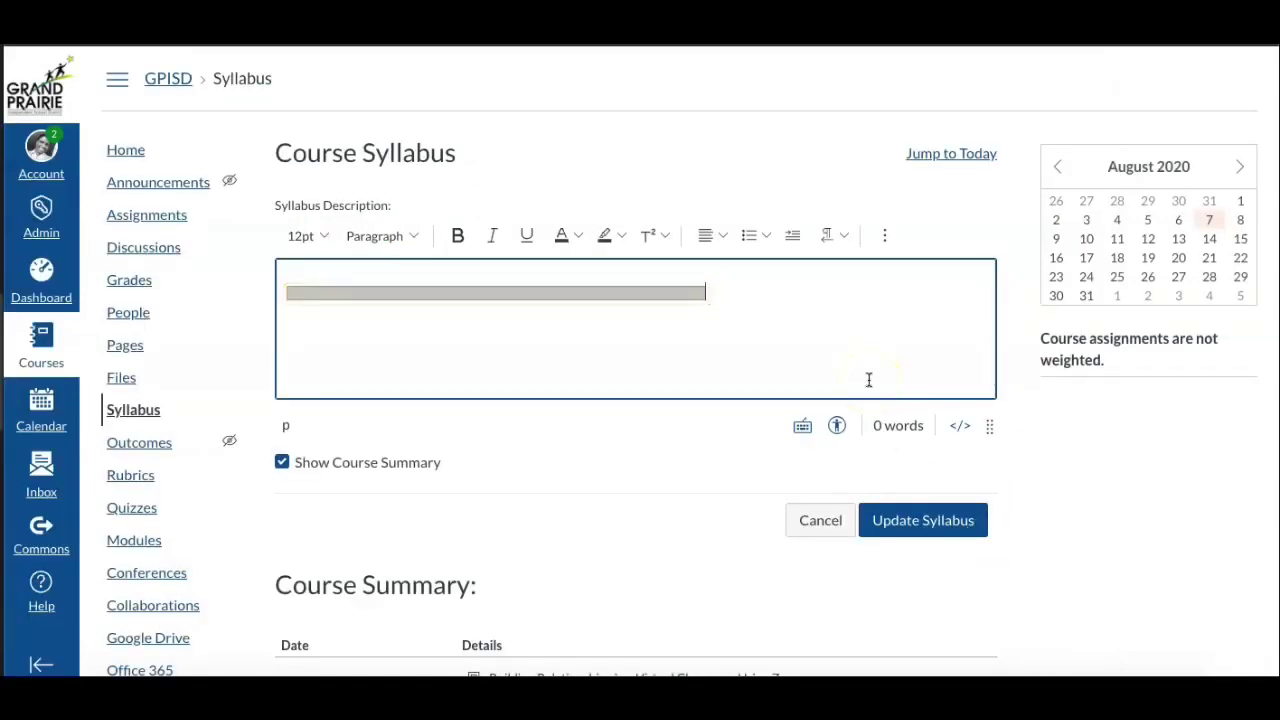
- Update the syllabus so the Syllabus Template PDF link is saved above the Course Summary
{"action": "left_click", "coordinate": [485, 314]}
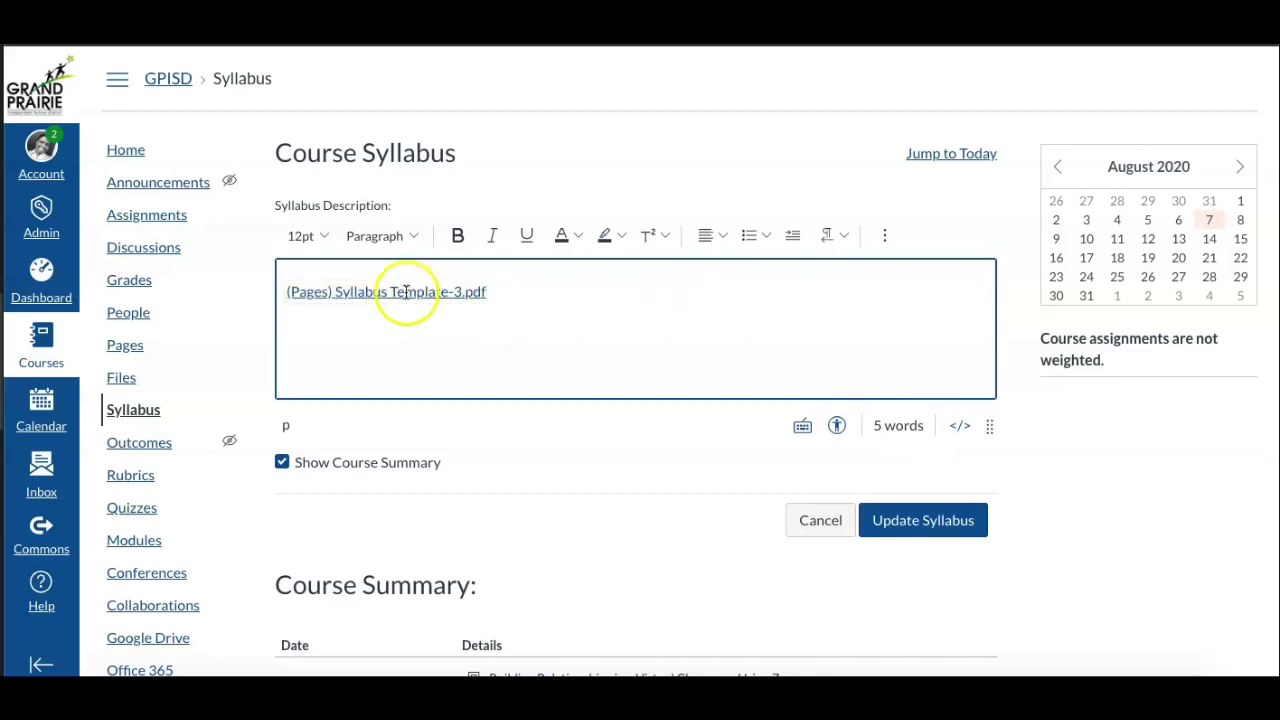
{"action": "left_click", "coordinate": [908, 520]}
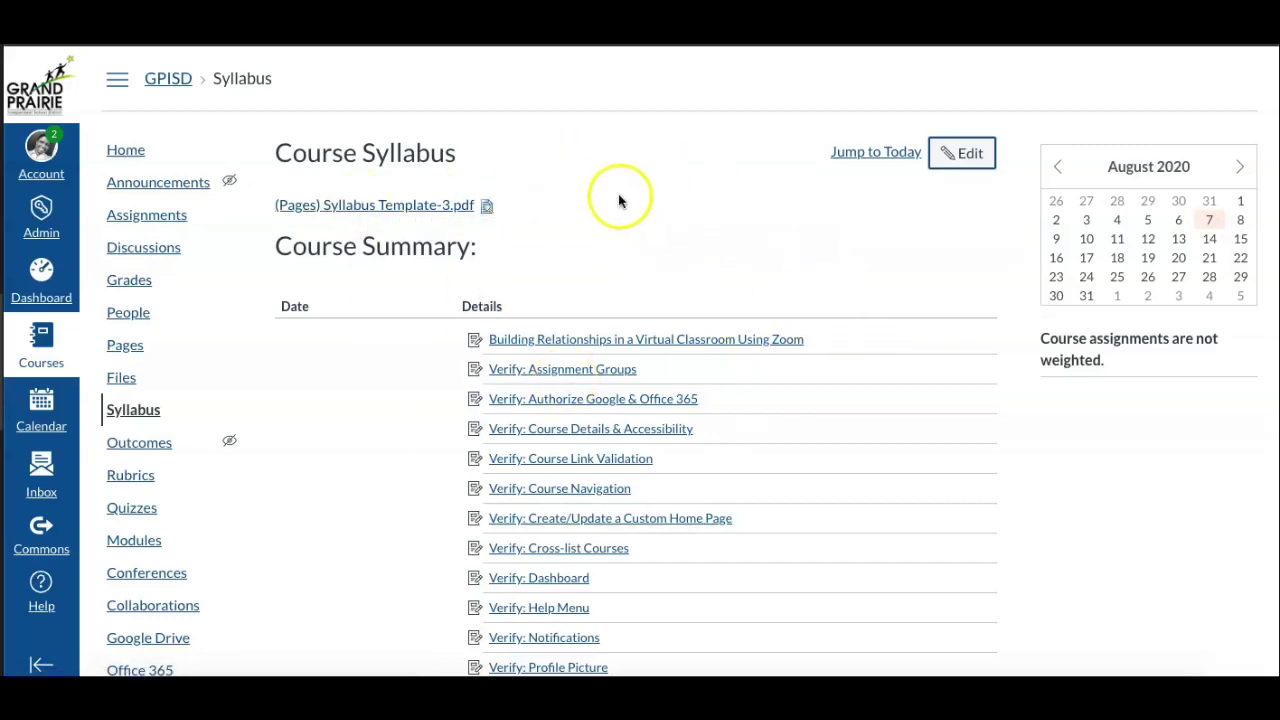
- Edit the syllabus again and open Link Options for the Syllabus Template PDF link
{"action": "left_click", "coordinate": [948, 147]}
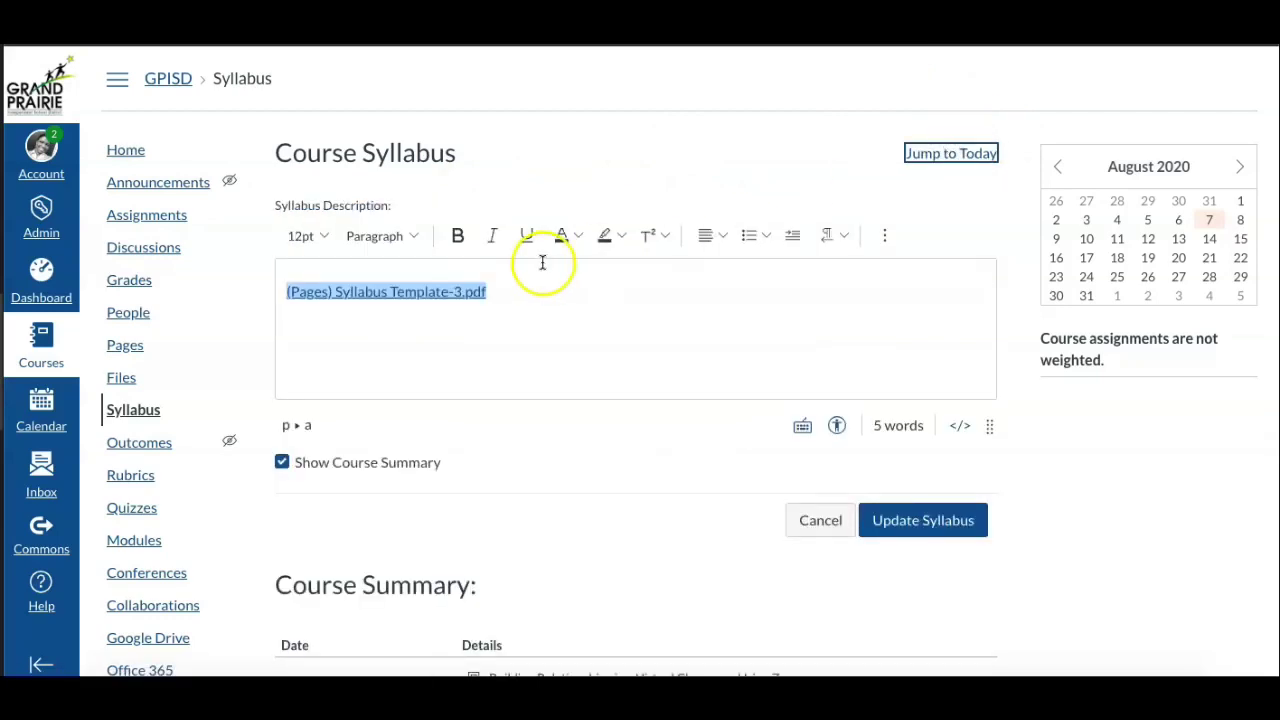
{"action": "left_click", "coordinate": [396, 292]}
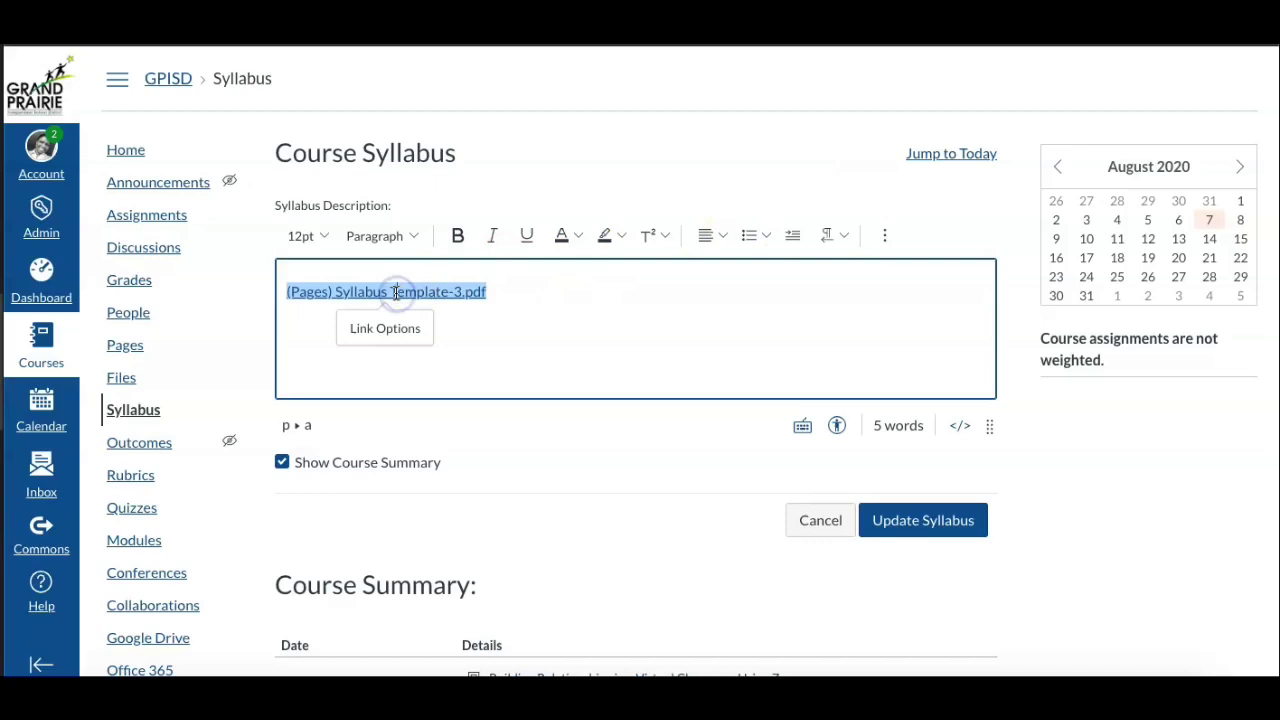
{"action": "left_click", "coordinate": [390, 329]}
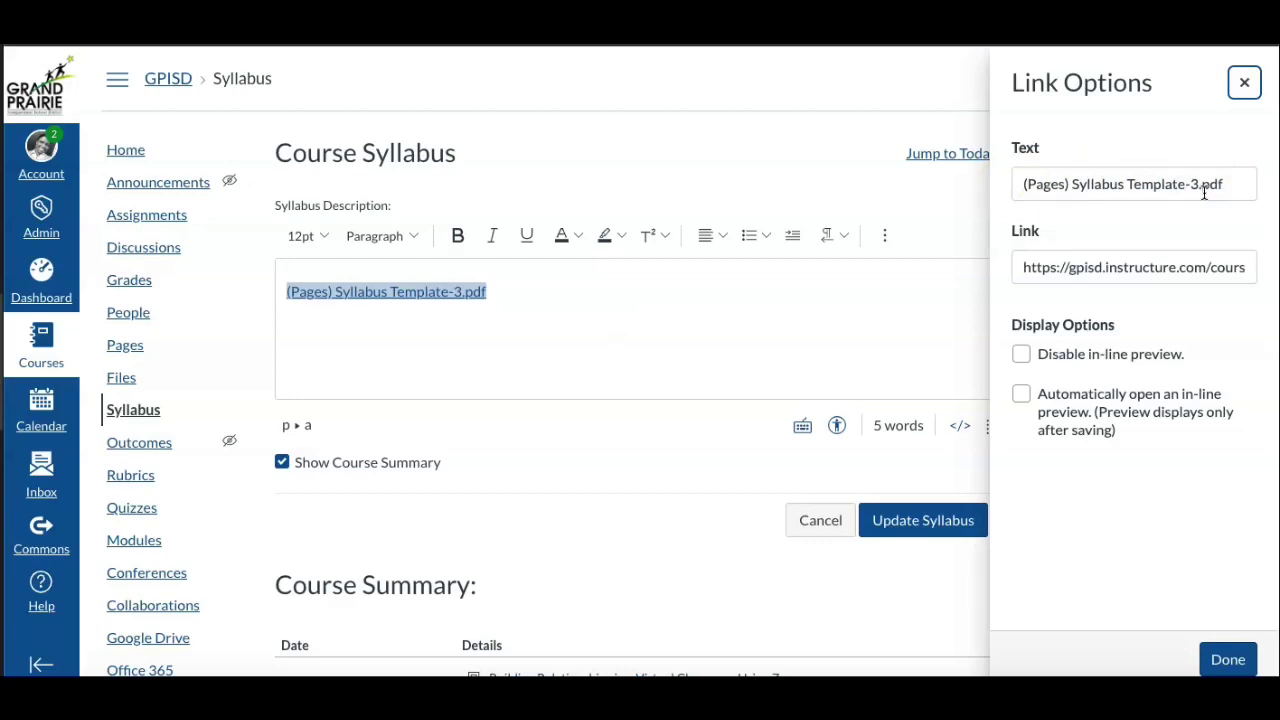
- Enable 'Automatically open an in-line preview' for the Syllabus Template PDF link
{"action": "left_click", "coordinate": [1095, 181]}
{"action": "left_click", "coordinate": [1173, 184]}
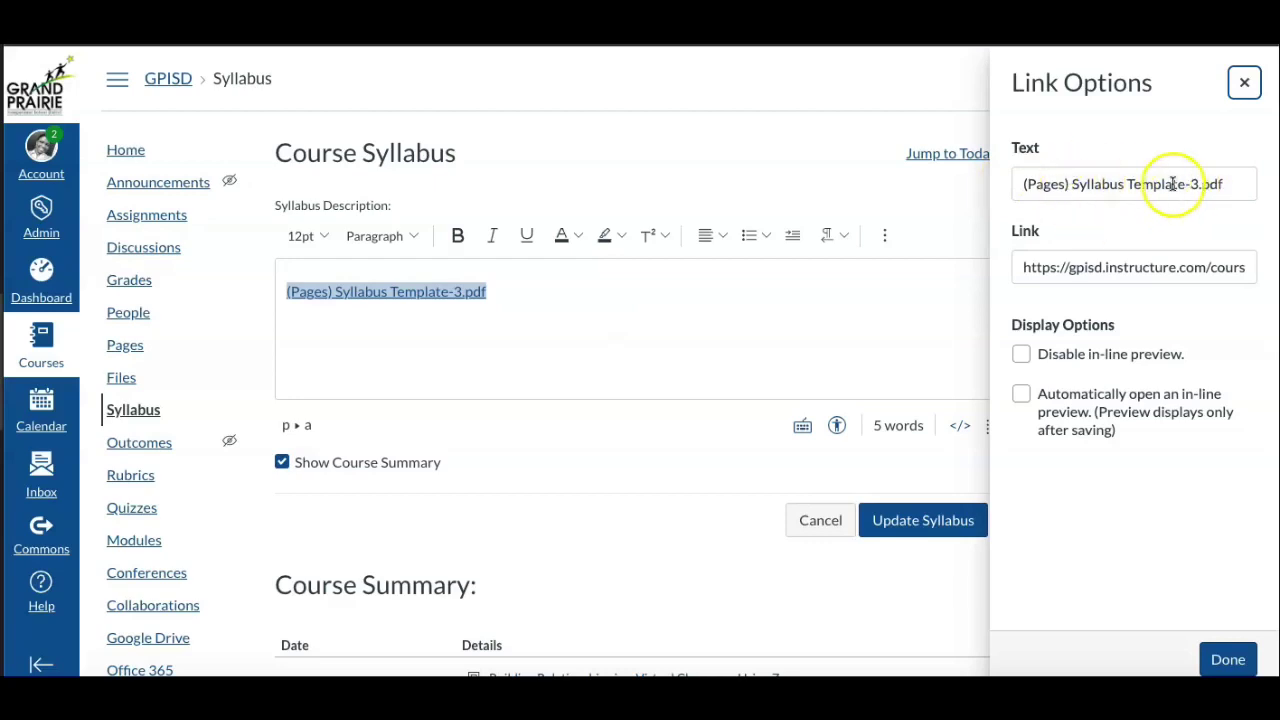
{"action": "left_click", "coordinate": [1173, 184]}
{"action": "left_click", "coordinate": [1049, 322]}
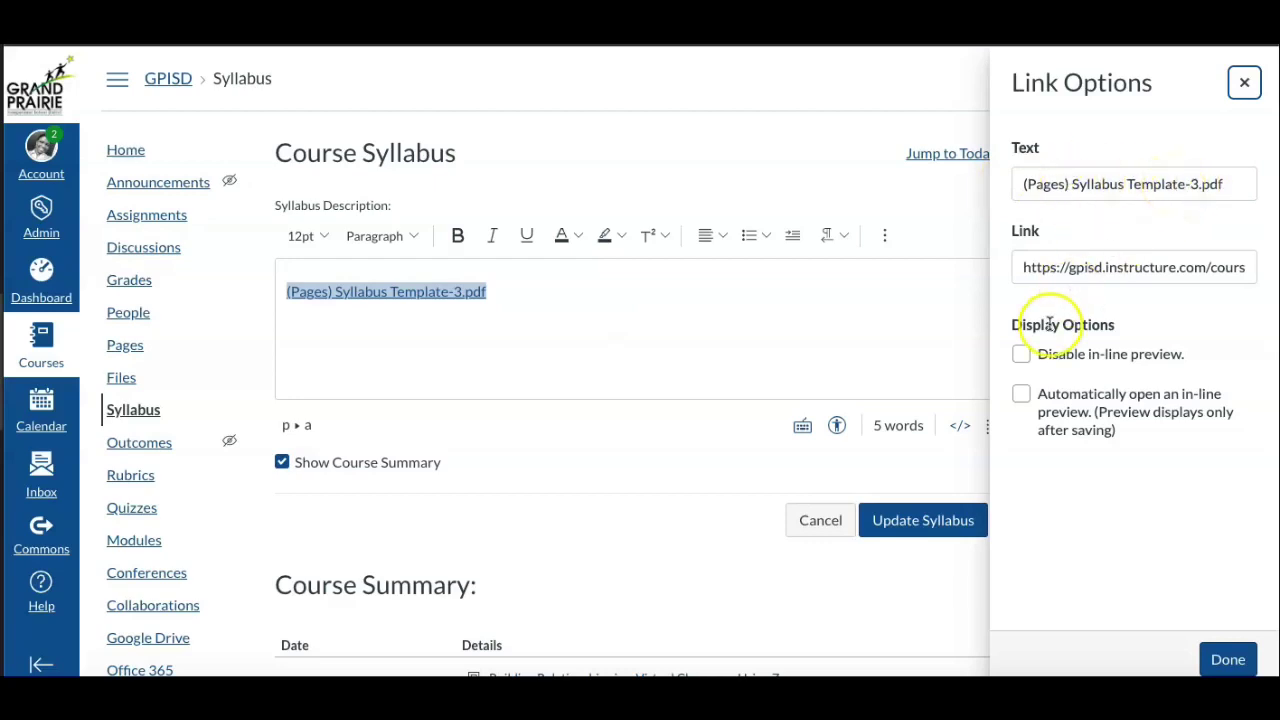
{"action": "left_click", "coordinate": [1021, 394]}
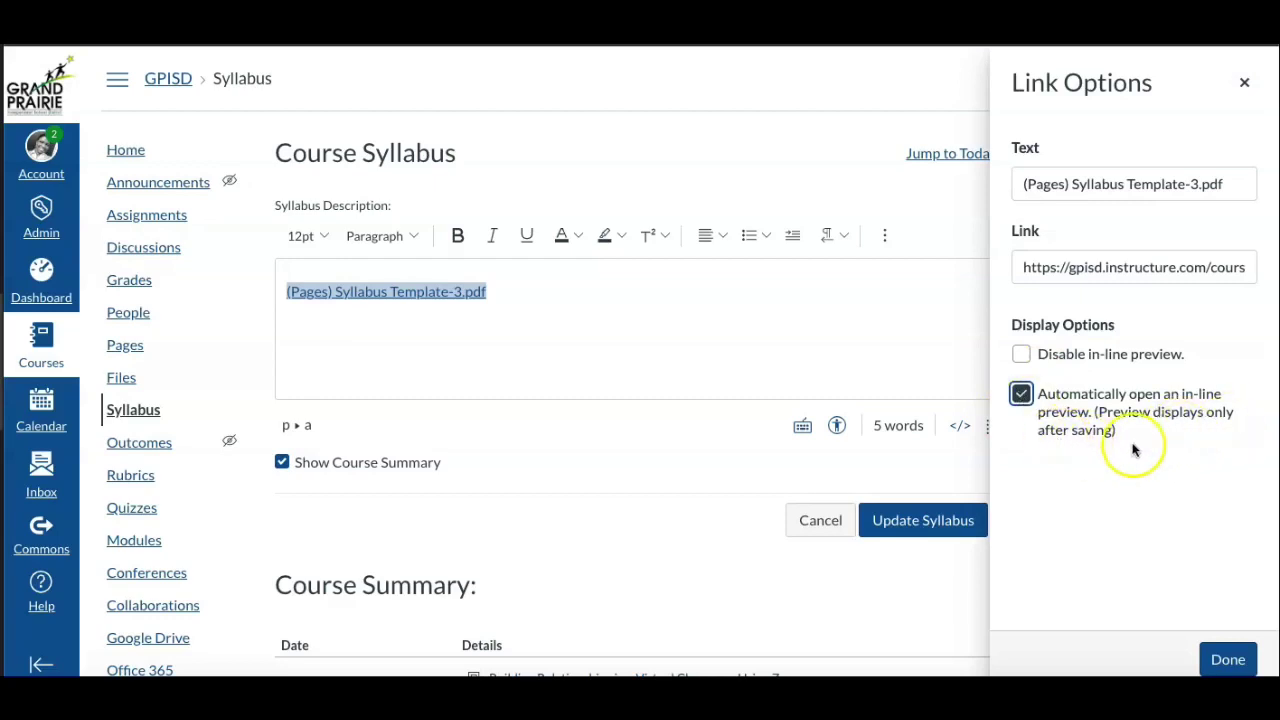
- Apply the link options and update the syllabus to show the embedded PDF preview
{"action": "left_click", "coordinate": [1228, 660]}
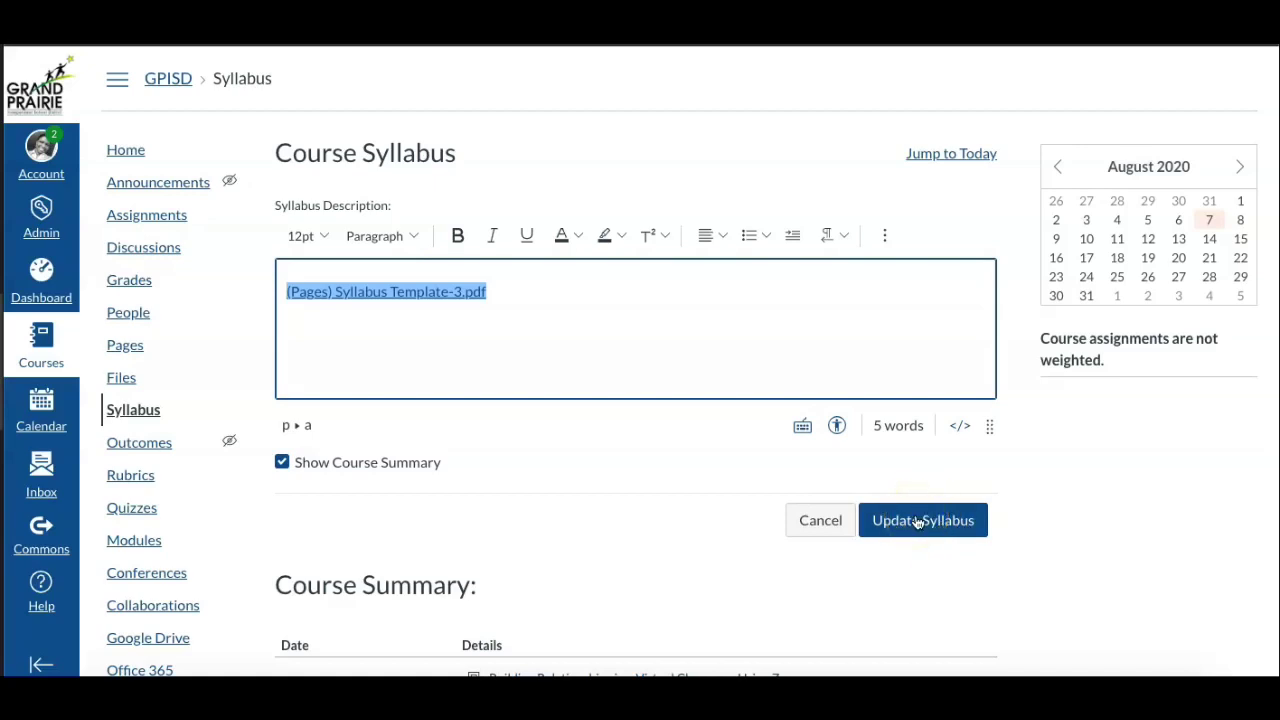
{"action": "left_click", "coordinate": [918, 521]}
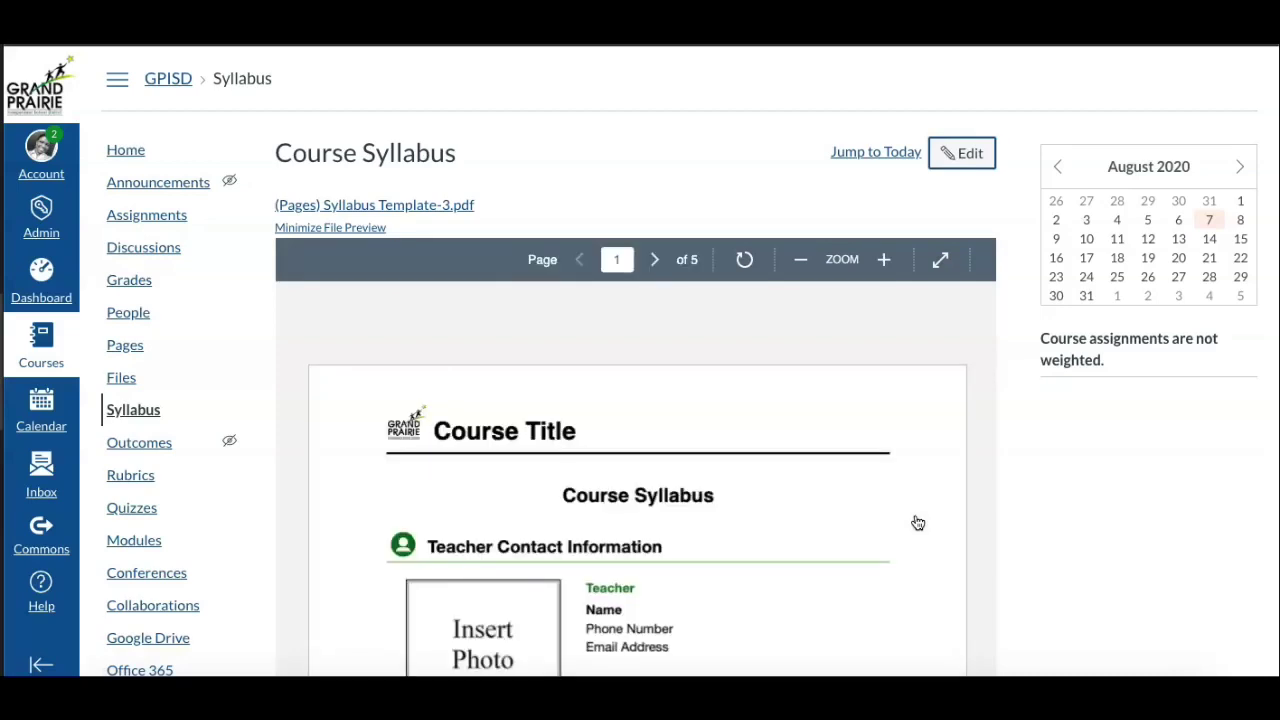
{"action": "left_click", "coordinate": [866, 422]}
{"action": "left_click", "coordinate": [1020, 409]}
{"action": "scroll", "coordinate": [1020, 409], "scroll_direction": "down", "scroll_amount": 2}
{"action": "scroll", "coordinate": [1020, 409], "scroll_direction": "down", "scroll_amount": 2}
{"action": "scroll", "coordinate": [1022, 413], "scroll_direction": "down", "scroll_amount": 1}
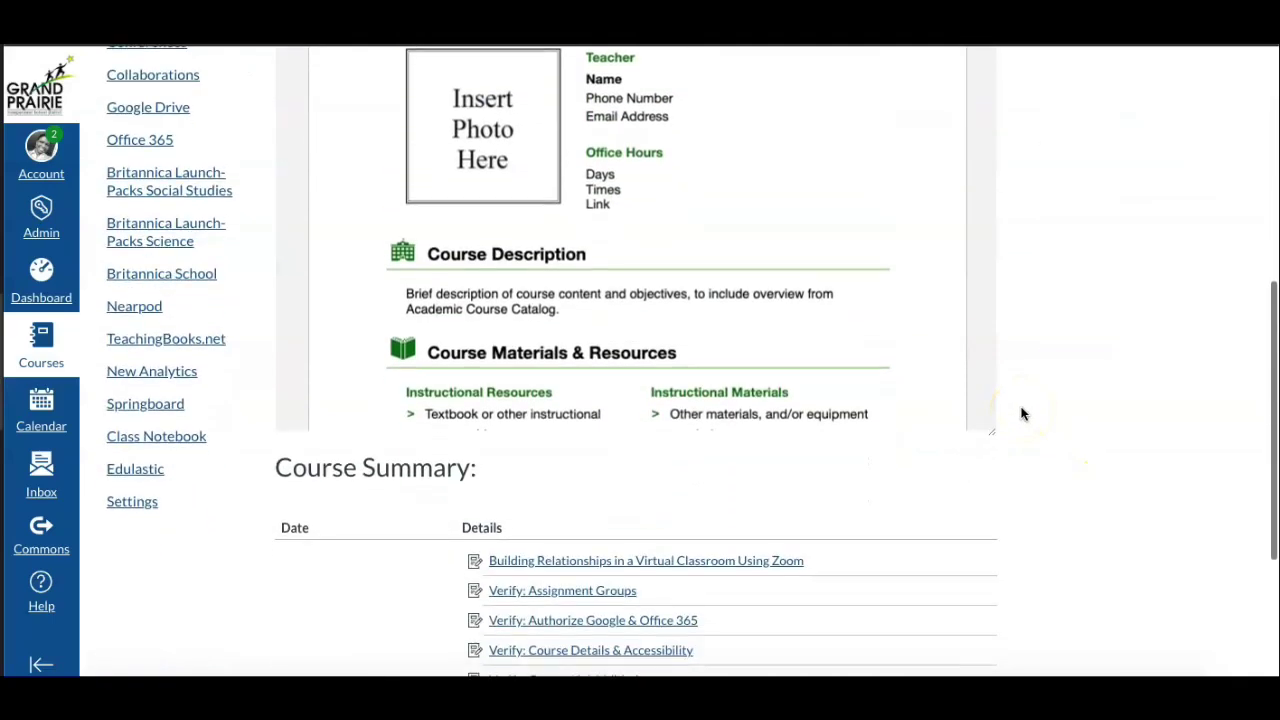
{"action": "scroll", "coordinate": [1022, 413], "scroll_direction": "up", "scroll_amount": 2}
{"action": "scroll", "coordinate": [1022, 413], "scroll_direction": "up", "scroll_amount": 2}
{"action": "scroll", "coordinate": [1000, 400], "scroll_direction": "up", "scroll_amount": 1}
{"action": "left_click", "coordinate": [929, 374]}
{"action": "scroll", "coordinate": [902, 370], "scroll_direction": "down", "scroll_amount": 2}
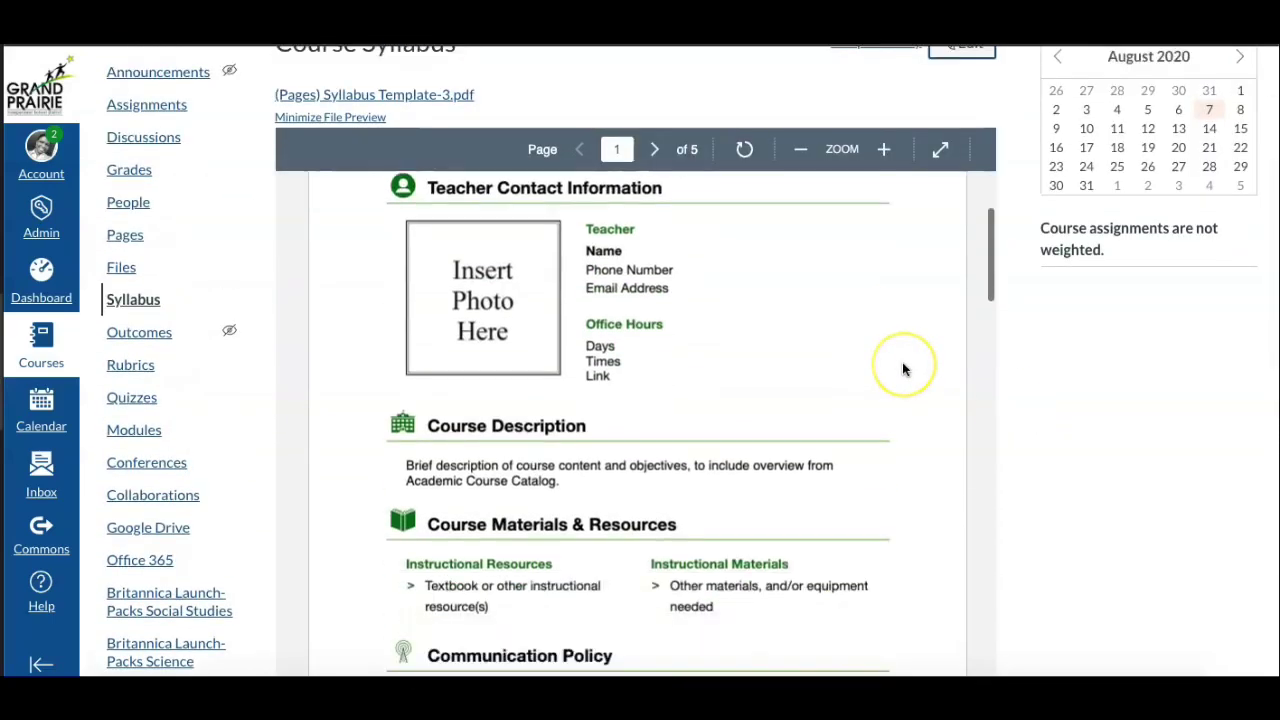
{"action": "scroll", "coordinate": [902, 370], "scroll_direction": "down", "scroll_amount": 5}
{"action": "scroll", "coordinate": [902, 370], "scroll_direction": "down", "scroll_amount": 5}
{"action": "scroll", "coordinate": [902, 370], "scroll_direction": "down", "scroll_amount": 3}
{"action": "scroll", "coordinate": [902, 370], "scroll_direction": "up", "scroll_amount": 2}
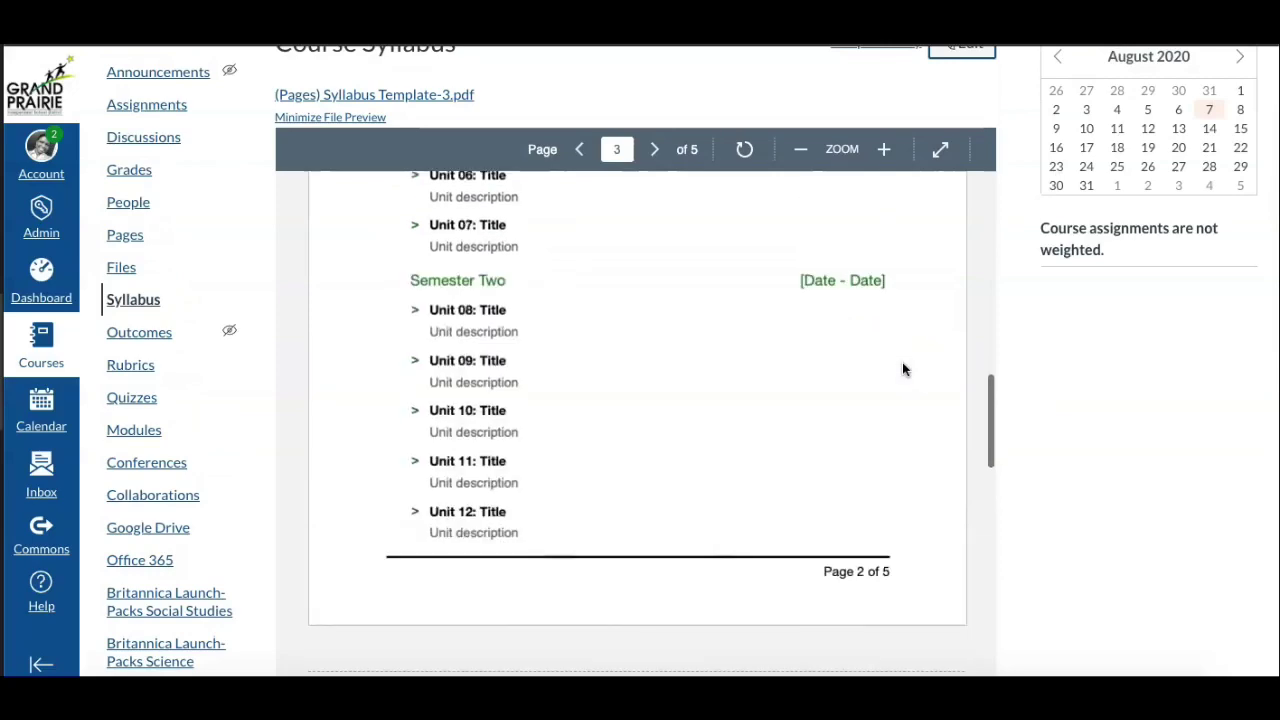
{"action": "scroll", "coordinate": [902, 370], "scroll_direction": "up", "scroll_amount": 10}
{"action": "scroll", "coordinate": [902, 370], "scroll_direction": "up", "scroll_amount": 3}
{"action": "scroll", "coordinate": [1051, 422], "scroll_direction": "up", "scroll_amount": 2}
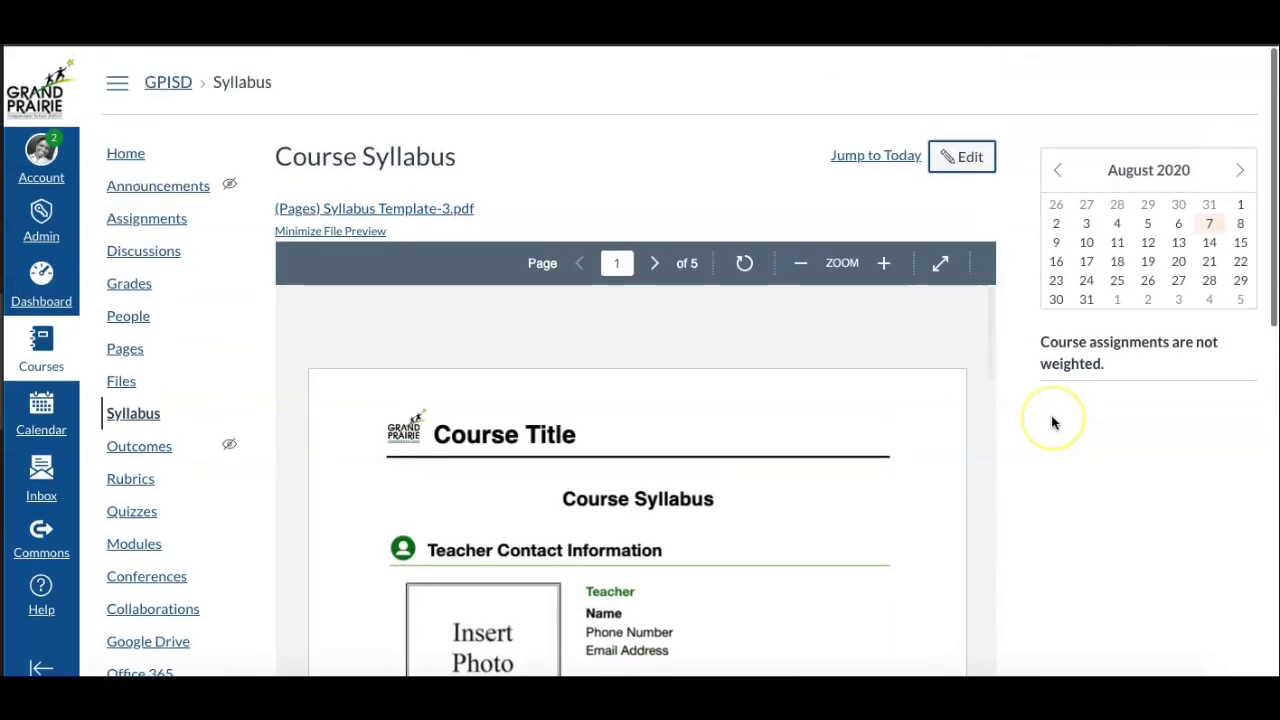